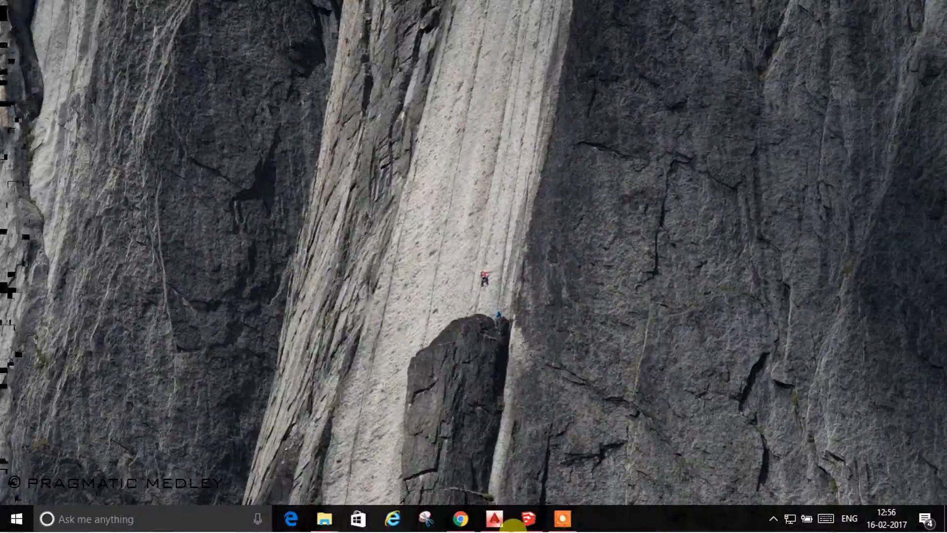
# Orbit the house to a higher angle so the whole roof is in view
pyautogui.click(528, 520)
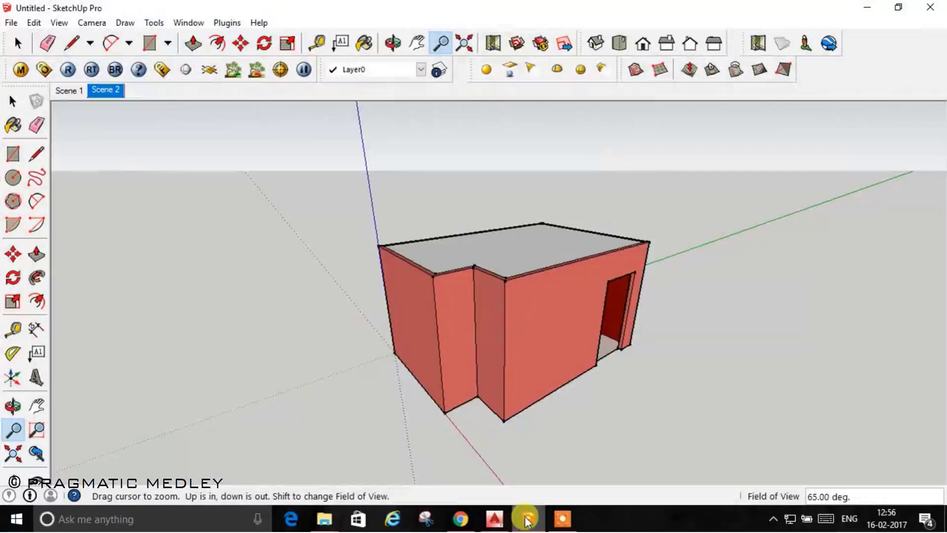
pyautogui.moveTo(450, 346)
pyautogui.mouseDown(button='middle')
pyautogui.moveTo(261, 305)
pyautogui.moveTo(537, 377)
pyautogui.mouseUp(button='middle')
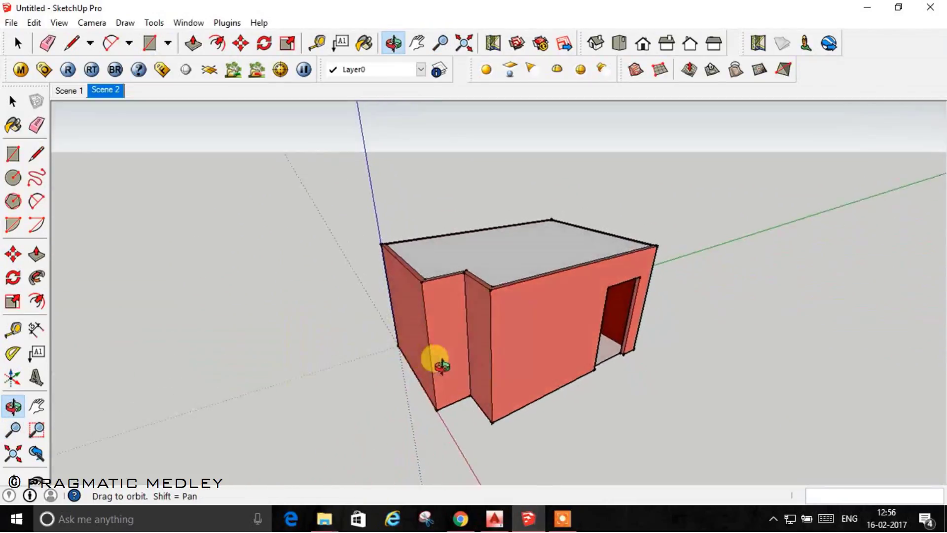
pyautogui.press('z')
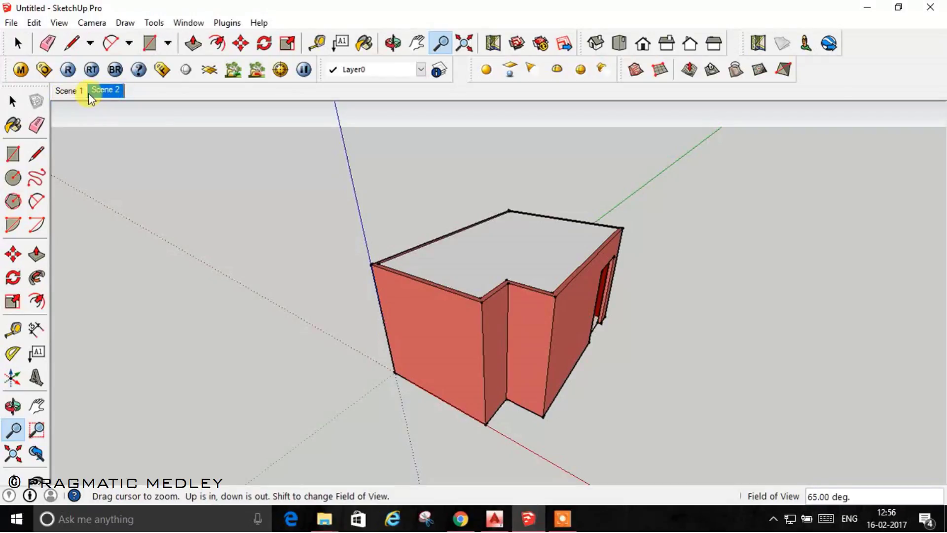
pyautogui.moveTo(511, 264); pyautogui.dragTo(489, 311, button='middle')
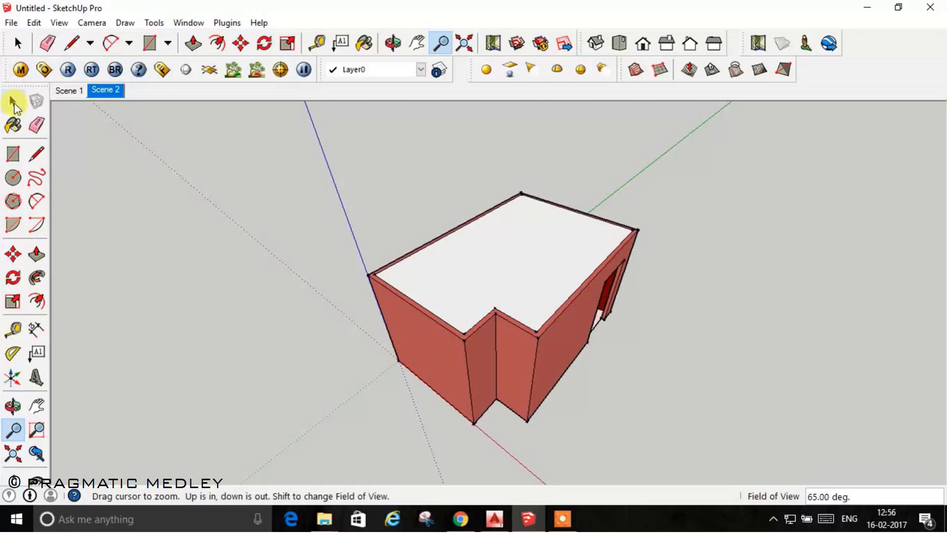
# Select the roof face with the Select tool
pyautogui.click(15, 104)
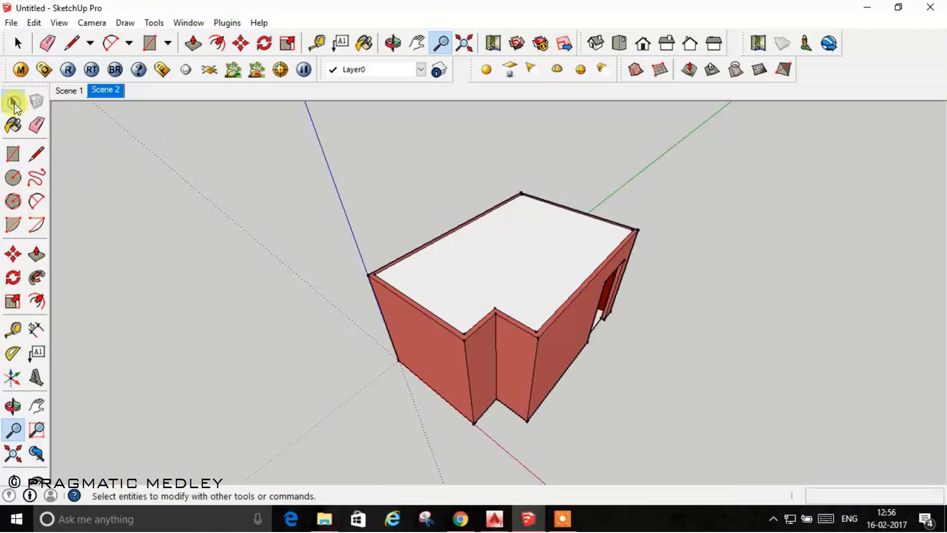
pyautogui.click(527, 258)
# Hide the roof to reveal the interior, then switch to the Scene 1 view facing the red wall
pyautogui.rightClick(505, 264)
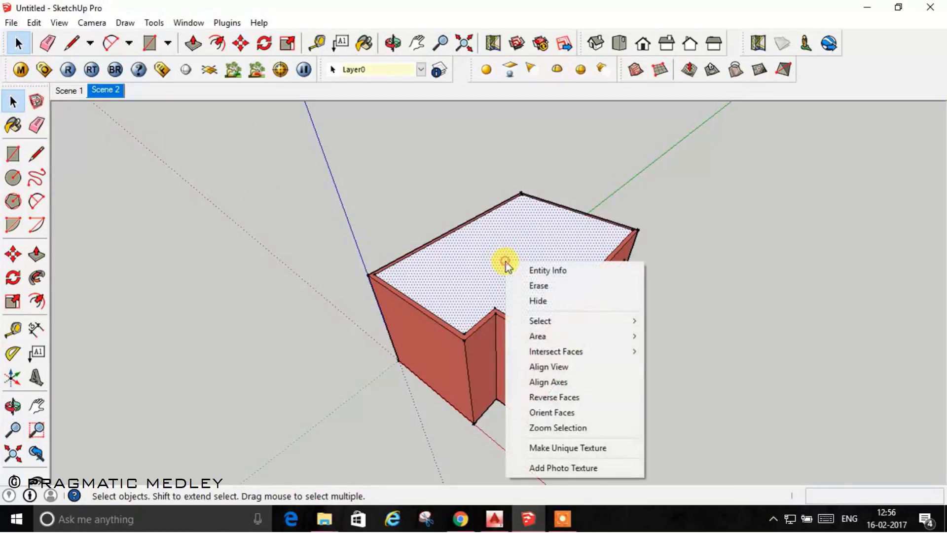
pyautogui.click(547, 303)
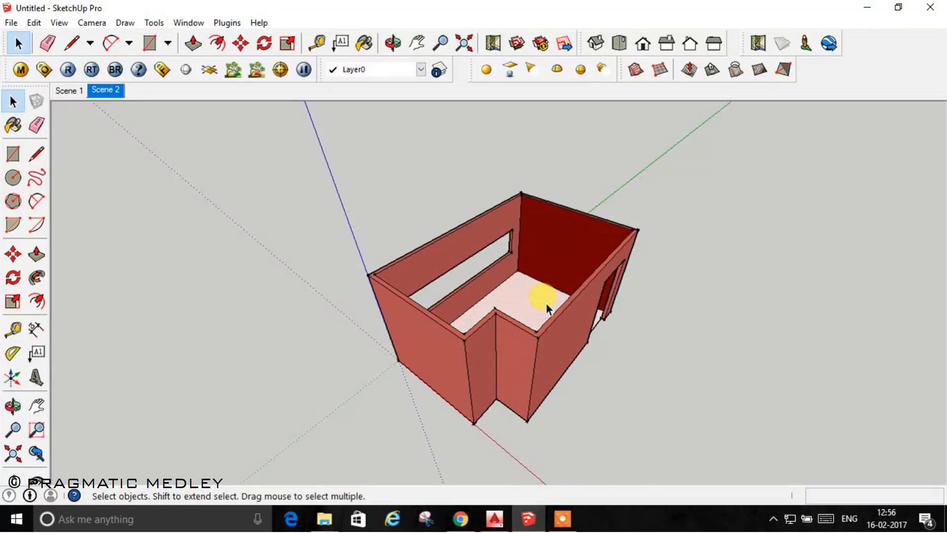
pyautogui.moveTo(167, 217)
pyautogui.mouseDown(button='middle')
pyautogui.moveTo(180, 186)
pyautogui.moveTo(93, 303)
pyautogui.moveTo(339, 355)
pyautogui.moveTo(803, 306)
pyautogui.moveTo(784, 282)
pyautogui.moveTo(398, 229)
pyautogui.moveTo(241, 213)
pyautogui.moveTo(208, 243)
pyautogui.mouseUp(button='middle')
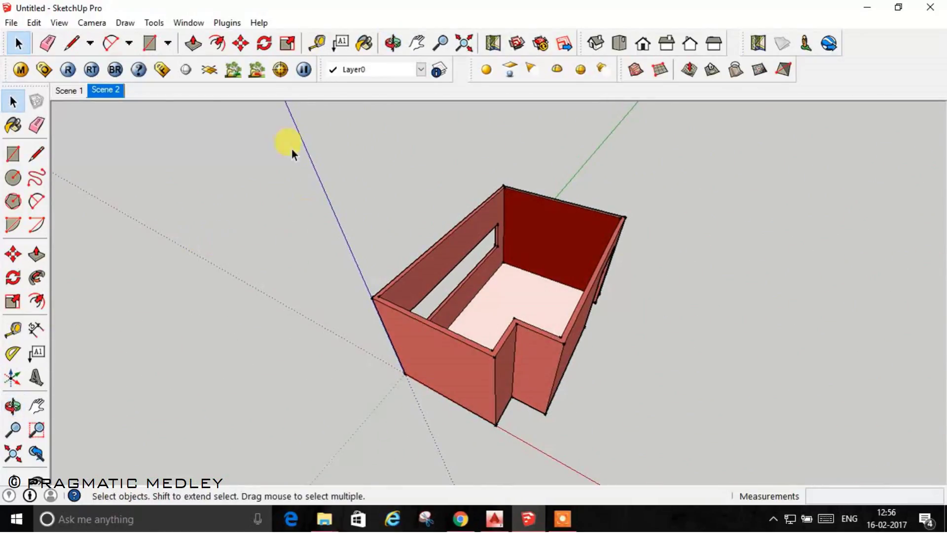
pyautogui.click(73, 93)
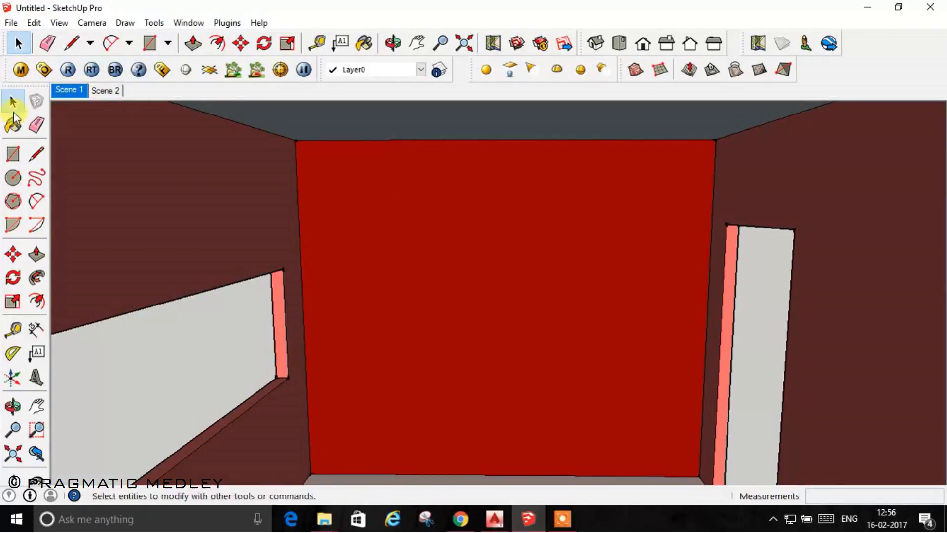
pyautogui.click(191, 23)
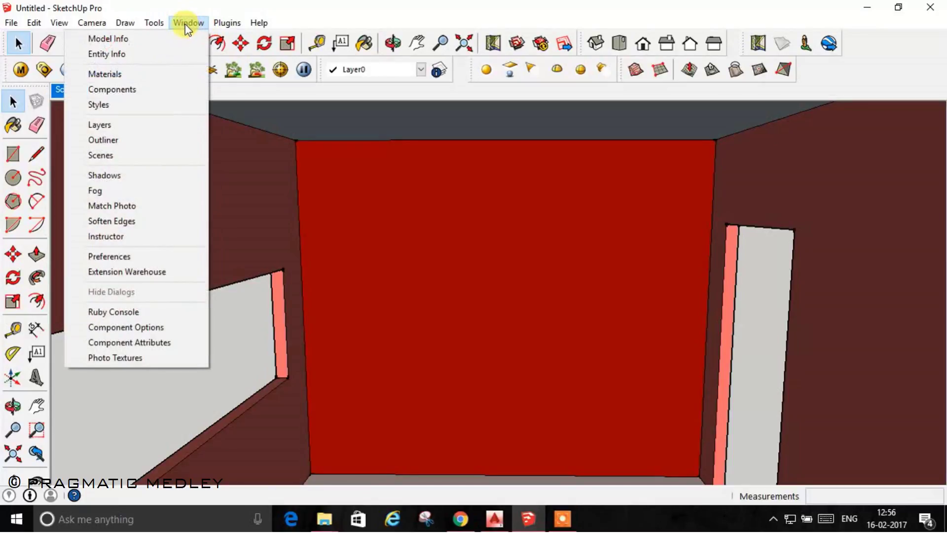
pyautogui.click(102, 158)
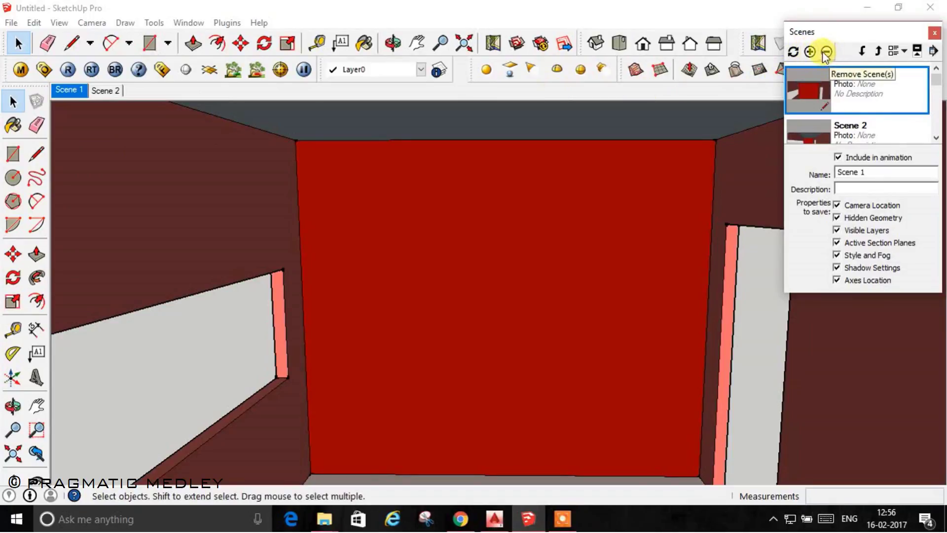
pyautogui.click(935, 35)
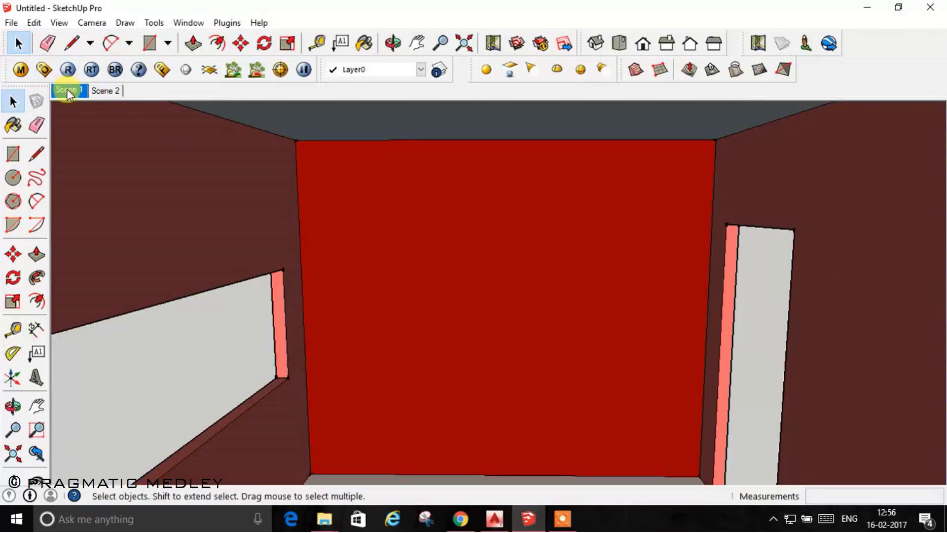
# Orbit out around the house exterior and back into the room with the red wall centred
pyautogui.moveTo(338, 207); pyautogui.dragTo(291, 332, button='middle')
pyautogui.scroll(-2, 291, 332)
pyautogui.scroll(-2, 345, 324)
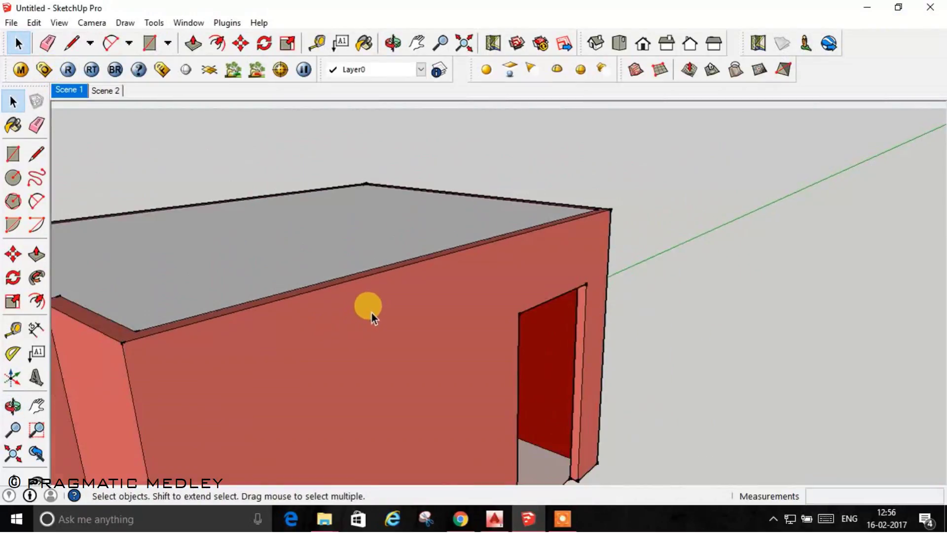
pyautogui.scroll(-2, 371, 316)
pyautogui.scroll(-2, 387, 315)
pyautogui.moveTo(373, 342)
pyautogui.mouseDown(button='middle')
pyautogui.moveTo(514, 232)
pyautogui.moveTo(518, 303)
pyautogui.moveTo(745, 296)
pyautogui.moveTo(740, 309)
pyautogui.mouseUp(button='middle')
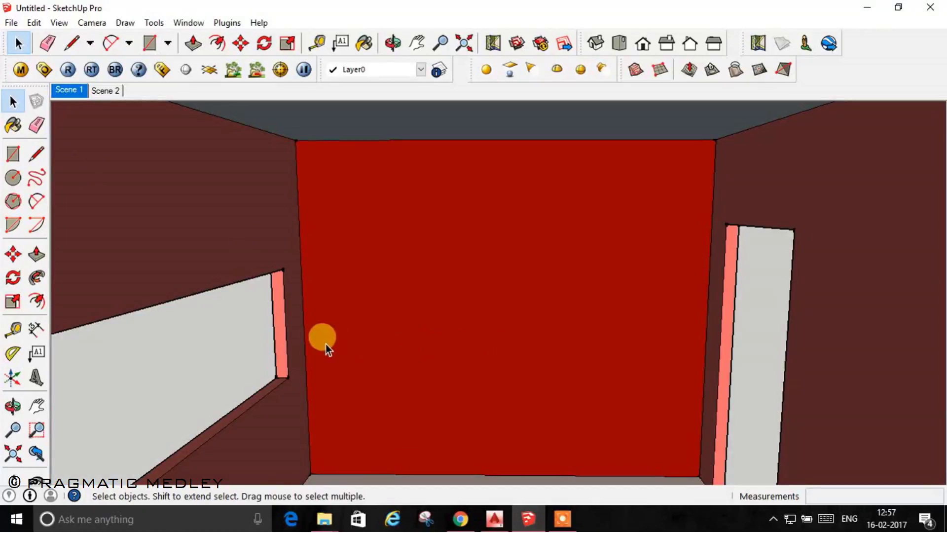
pyautogui.moveTo(326, 344); pyautogui.dragTo(259, 352, button='middle')
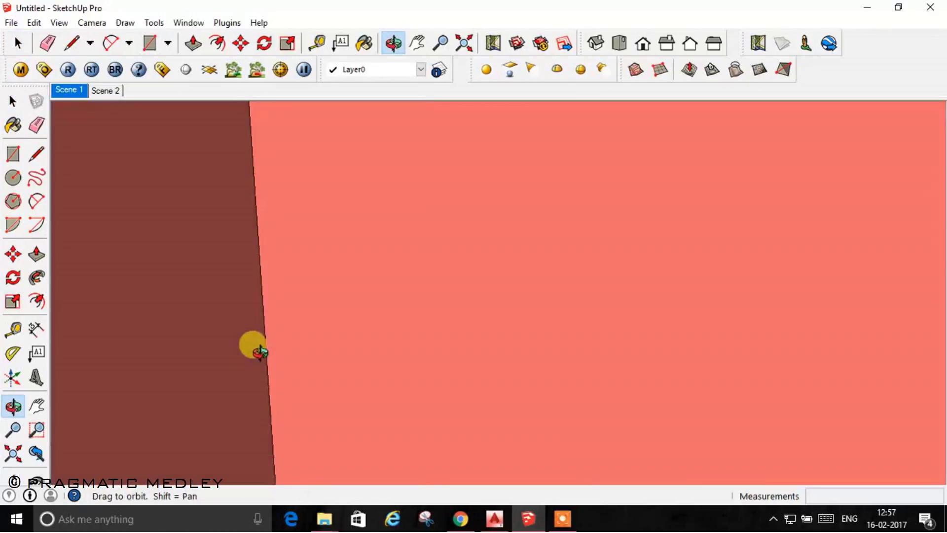
pyautogui.moveTo(259, 351)
pyautogui.mouseDown()
pyautogui.moveTo(314, 358)
pyautogui.moveTo(345, 340)
pyautogui.moveTo(324, 358)
pyautogui.mouseUp()
# Pan the room view and switch to Zoom to widen the field of view to 65 degrees
pyautogui.press('space')
pyautogui.moveTo(518, 417)
pyautogui.keyDown('shift'); pyautogui.mouseDown(button='middle')
pyautogui.moveTo(522, 353)
pyautogui.moveTo(501, 408)
pyautogui.mouseUp(button='middle'); pyautogui.keyUp('shift')
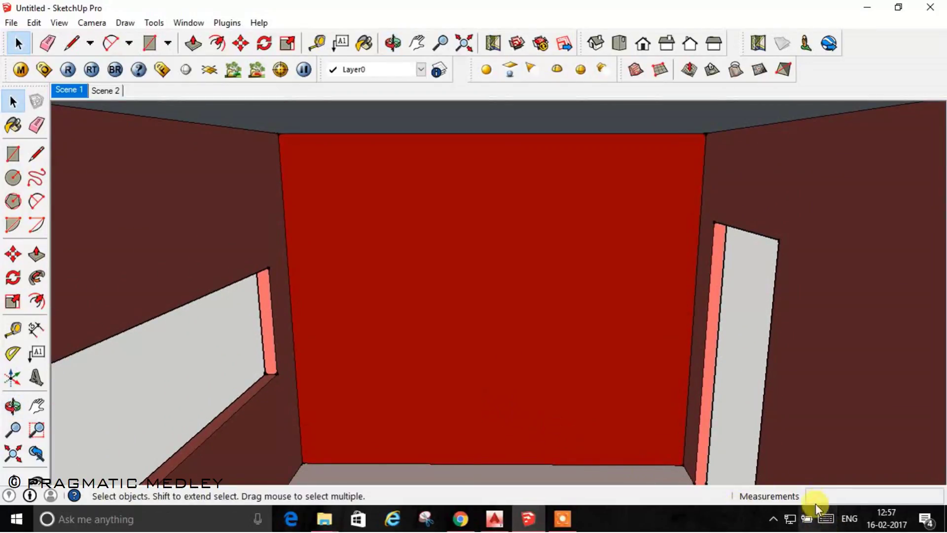
pyautogui.press('z')
pyautogui.write('65')
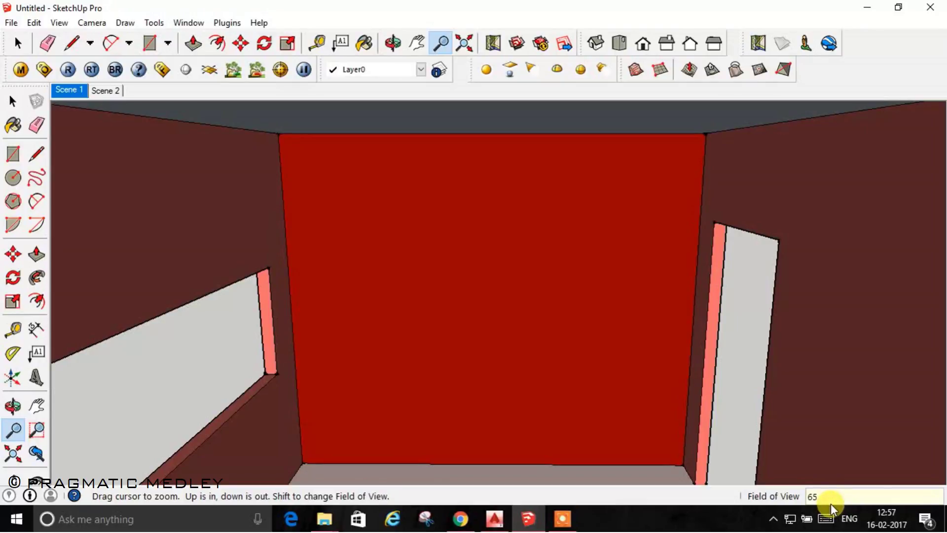
# Apply the 65-degree field of view and orbit the room toward the sky and door wall
pyautogui.press('Return')
pyautogui.press('o')
pyautogui.moveTo(664, 419)
pyautogui.mouseDown()
pyautogui.moveTo(618, 370)
pyautogui.moveTo(630, 318)
pyautogui.moveTo(578, 303)
pyautogui.moveTo(620, 327)
pyautogui.moveTo(634, 303)
pyautogui.moveTo(635, 318)
pyautogui.mouseUp()
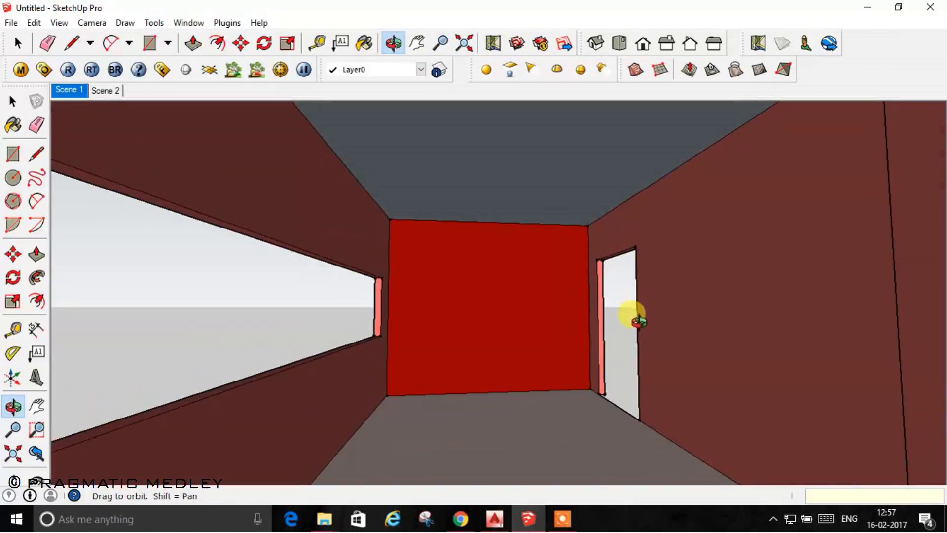
pyautogui.scroll(3, 599, 331)
pyautogui.moveTo(646, 368); pyautogui.dragTo(692, 377)
pyautogui.scroll(1, 660, 349)
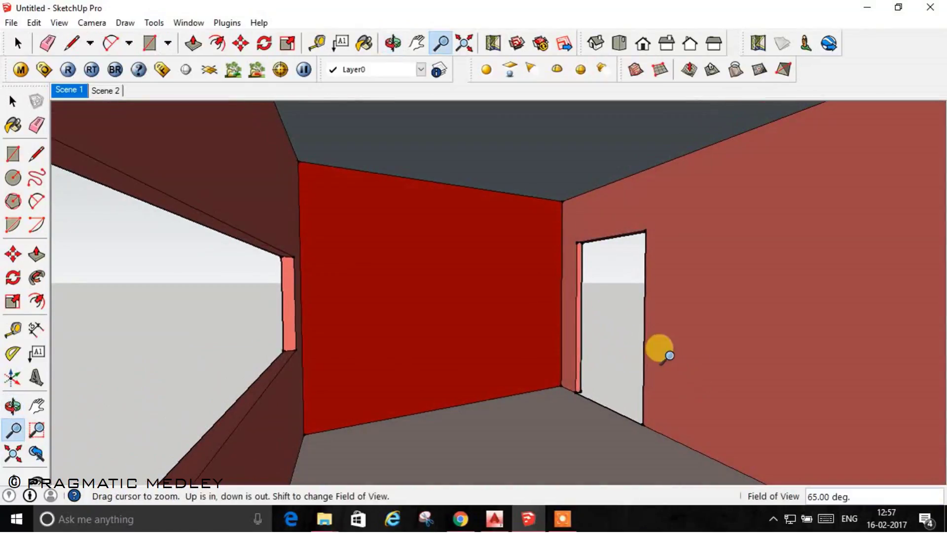
# Orbit between the door wall and the red wall with the ceiling in view
pyautogui.moveTo(660, 349)
pyautogui.mouseDown()
pyautogui.moveTo(563, 303)
pyautogui.moveTo(599, 377)
pyautogui.moveTo(659, 391)
pyautogui.moveTo(558, 356)
pyautogui.moveTo(651, 397)
pyautogui.moveTo(660, 387)
pyautogui.moveTo(634, 349)
pyautogui.moveTo(496, 337)
pyautogui.moveTo(620, 396)
pyautogui.moveTo(705, 364)
pyautogui.moveTo(573, 406)
pyautogui.moveTo(634, 434)
pyautogui.moveTo(758, 455)
pyautogui.moveTo(668, 472)
pyautogui.moveTo(508, 455)
pyautogui.mouseUp()
pyautogui.scroll(1, 659, 390)
pyautogui.scroll(1, 637, 345)
pyautogui.scroll(1, 668, 360)
pyautogui.scroll(-2, 392, 419)
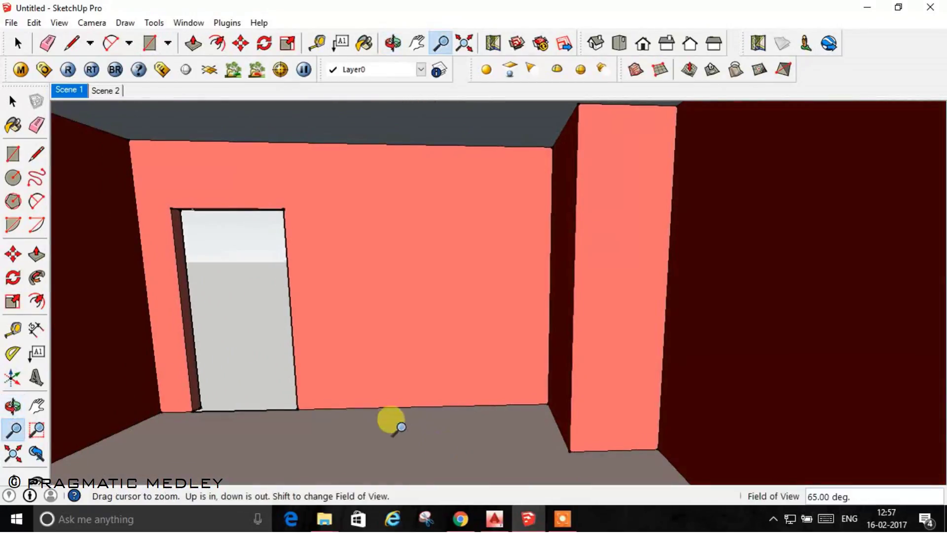
pyautogui.moveTo(391, 419)
pyautogui.mouseDown()
pyautogui.moveTo(539, 377)
pyautogui.moveTo(700, 413)
pyautogui.mouseUp()
pyautogui.scroll(1, 700, 413)
pyautogui.moveTo(700, 410)
pyautogui.mouseDown(button='middle')
pyautogui.moveTo(459, 440)
pyautogui.moveTo(469, 391)
pyautogui.moveTo(609, 437)
pyautogui.moveTo(556, 438)
pyautogui.moveTo(526, 465)
pyautogui.mouseUp(button='middle')
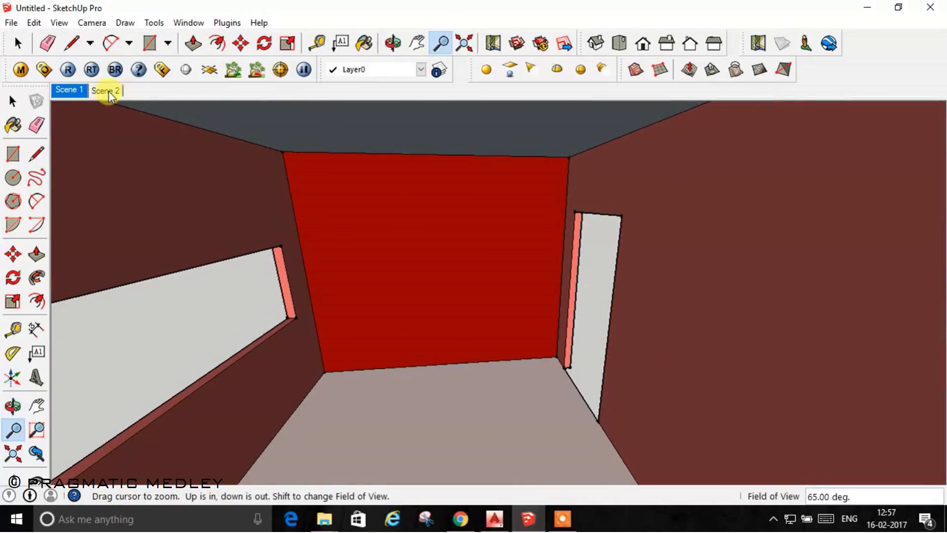
# Return to Scene 1 and use Look Around to turn left toward the window wall
pyautogui.click(70, 90)
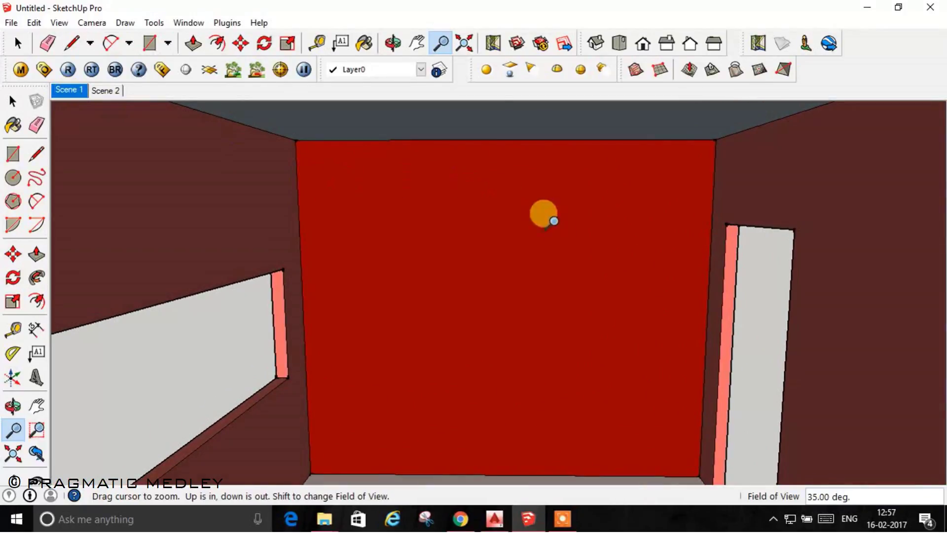
pyautogui.click(92, 23)
pyautogui.click(52, 316)
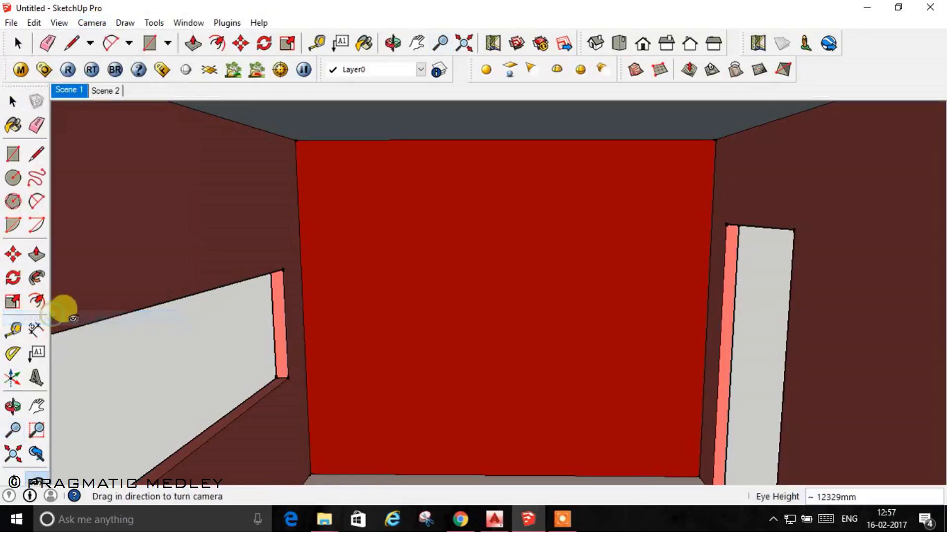
pyautogui.moveTo(804, 428); pyautogui.dragTo(646, 388, button='middle')
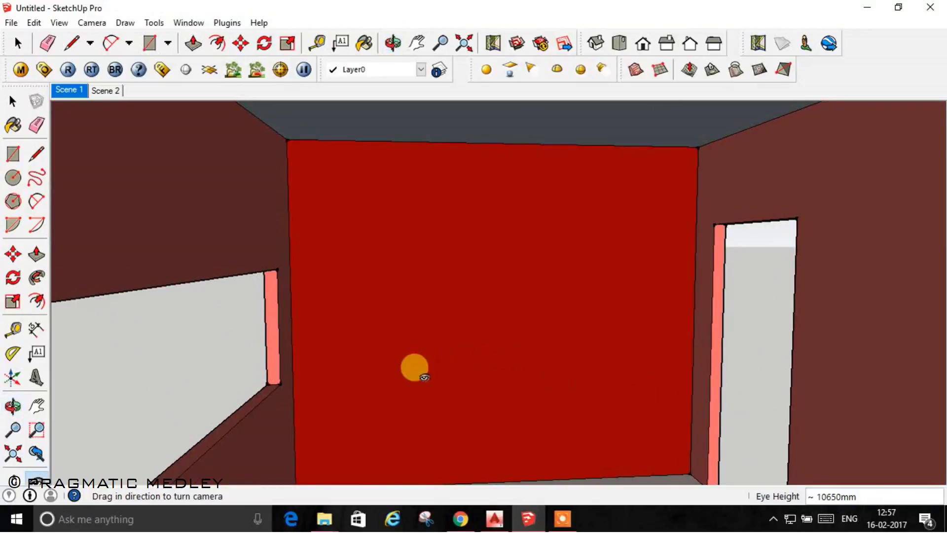
pyautogui.moveTo(415, 368); pyautogui.dragTo(88, 380)
pyautogui.moveTo(775, 375)
pyautogui.mouseDown()
pyautogui.moveTo(729, 400)
pyautogui.moveTo(15, 379)
pyautogui.mouseUp()
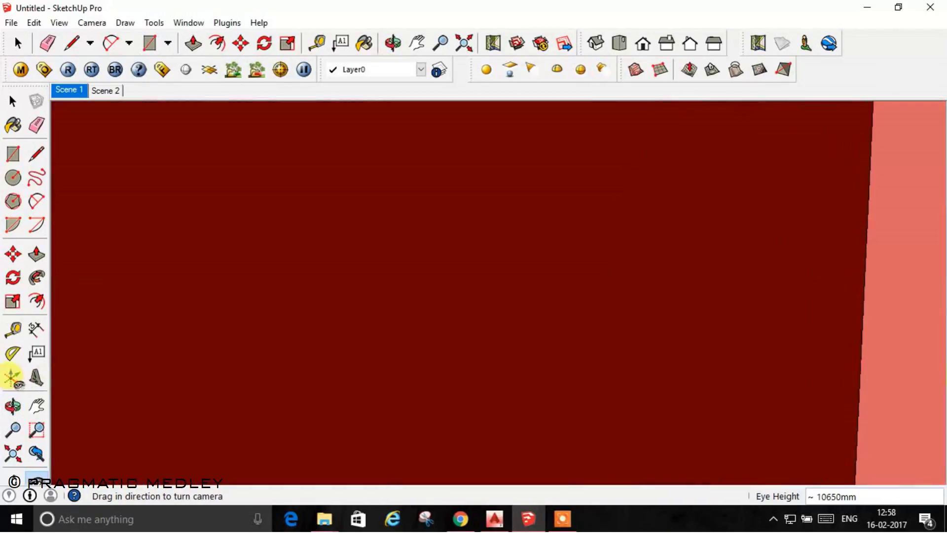
# Turn past the pink wall and doorway back to the red wall, check the 35-degree view, then jump to Scene 2
pyautogui.moveTo(704, 368); pyautogui.dragTo(401, 382)
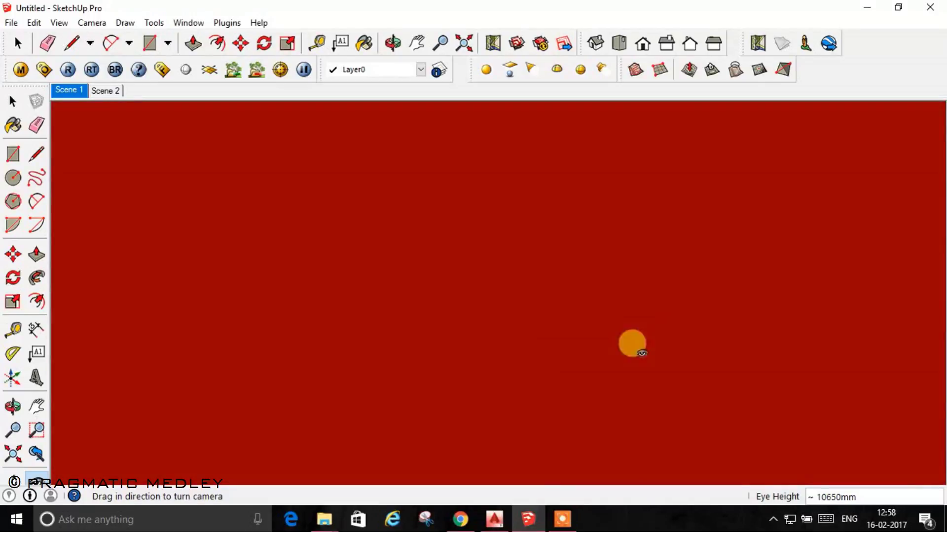
pyautogui.moveTo(633, 344); pyautogui.dragTo(260, 336)
pyautogui.moveTo(529, 345); pyautogui.dragTo(217, 366)
pyautogui.moveTo(558, 349); pyautogui.dragTo(242, 374)
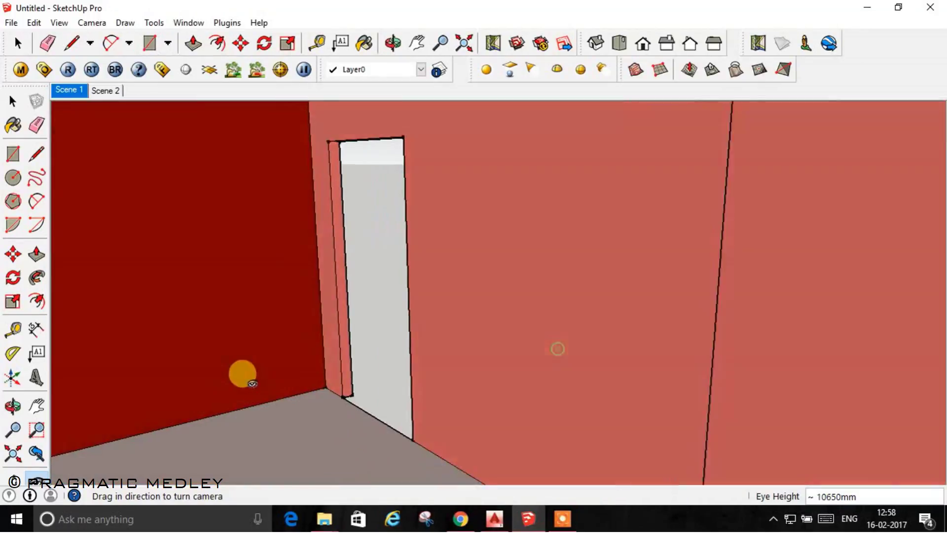
pyautogui.moveTo(531, 377)
pyautogui.mouseDown()
pyautogui.moveTo(360, 349)
pyautogui.moveTo(334, 313)
pyautogui.moveTo(106, 106)
pyautogui.mouseUp()
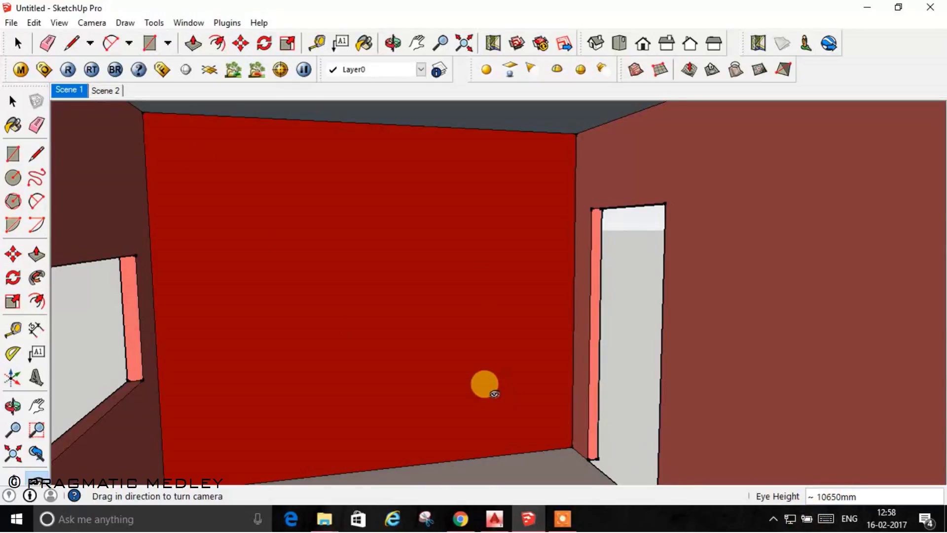
pyautogui.press('z')
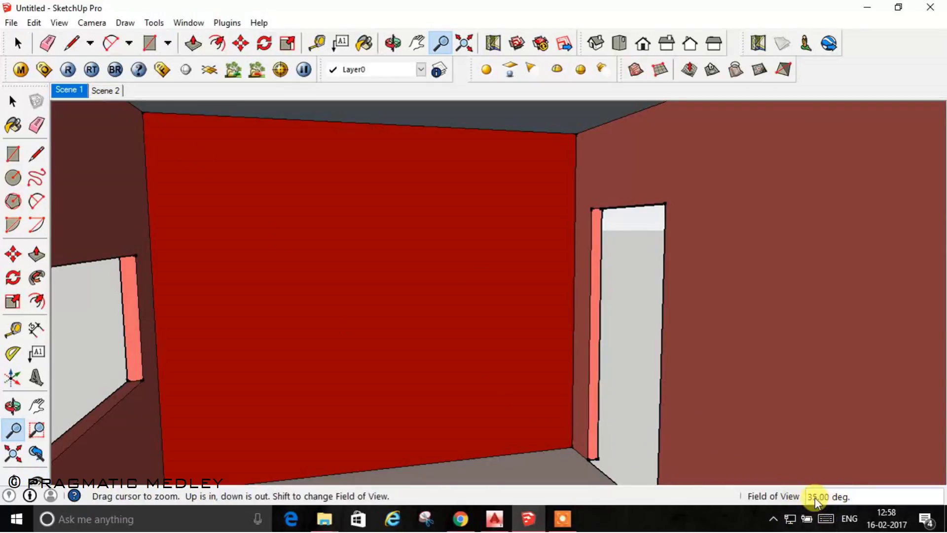
pyautogui.click(106, 90)
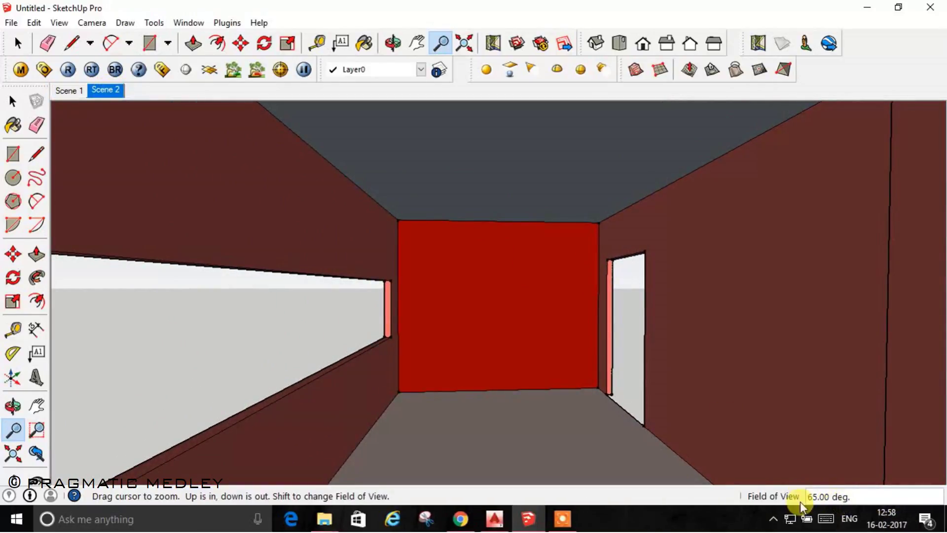
pyautogui.click(91, 23)
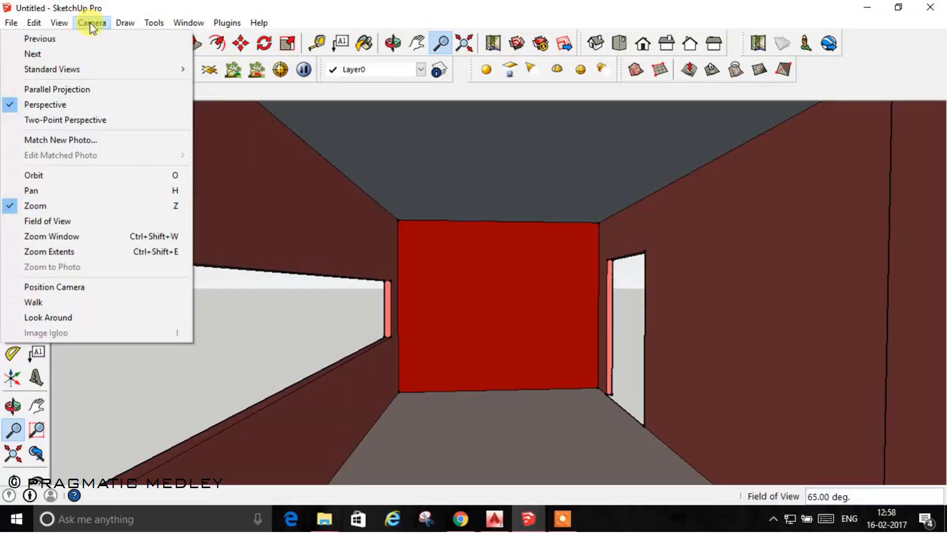
pyautogui.click(47, 318)
pyautogui.moveTo(482, 376)
pyautogui.mouseDown()
pyautogui.moveTo(398, 366)
pyautogui.moveTo(607, 380)
pyautogui.mouseUp()
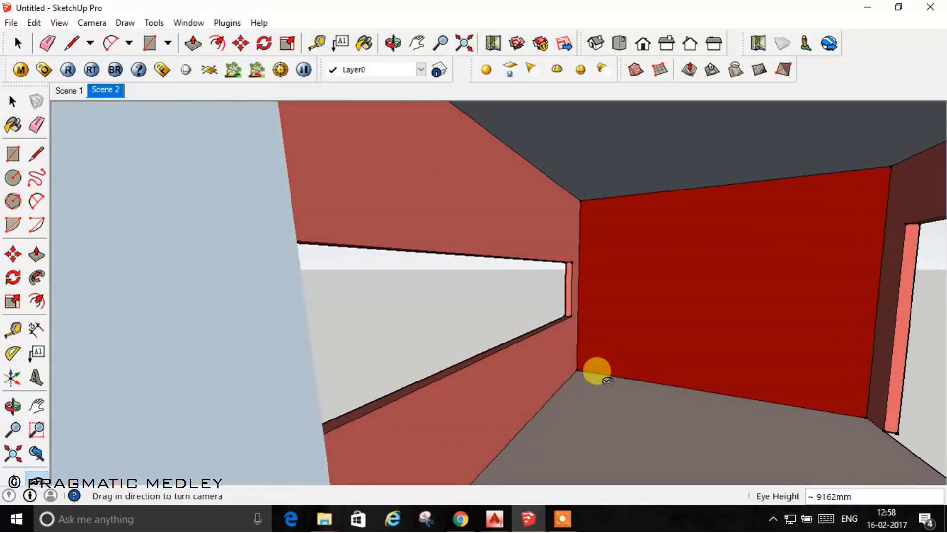
pyautogui.moveTo(789, 352)
pyautogui.mouseDown(button='middle')
pyautogui.moveTo(627, 434)
pyautogui.moveTo(545, 434)
pyautogui.moveTo(730, 408)
pyautogui.moveTo(620, 417)
pyautogui.mouseUp(button='middle')
pyautogui.moveTo(628, 426)
pyautogui.mouseDown()
pyautogui.moveTo(533, 317)
pyautogui.moveTo(454, 375)
pyautogui.moveTo(247, 404)
pyautogui.moveTo(458, 328)
pyautogui.moveTo(503, 374)
pyautogui.moveTo(355, 366)
pyautogui.moveTo(681, 345)
pyautogui.moveTo(543, 384)
pyautogui.moveTo(607, 366)
pyautogui.moveTo(726, 393)
pyautogui.moveTo(526, 422)
pyautogui.moveTo(546, 421)
pyautogui.mouseUp()
pyautogui.moveTo(741, 405)
pyautogui.mouseDown()
pyautogui.moveTo(584, 372)
pyautogui.moveTo(588, 402)
pyautogui.moveTo(490, 299)
pyautogui.moveTo(523, 374)
pyautogui.moveTo(442, 365)
pyautogui.moveTo(654, 331)
pyautogui.moveTo(566, 282)
pyautogui.mouseUp()
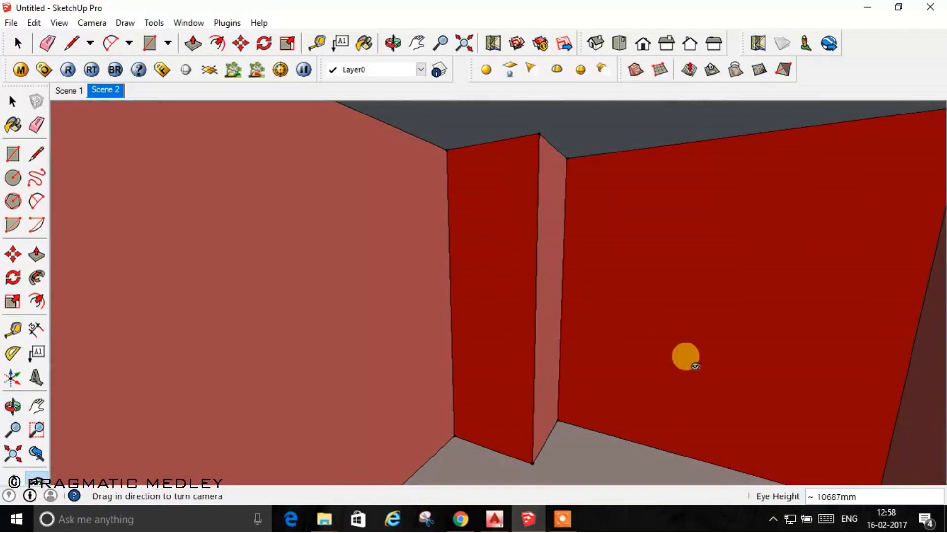
pyautogui.moveTo(694, 364)
pyautogui.mouseDown()
pyautogui.moveTo(495, 442)
pyautogui.moveTo(787, 323)
pyautogui.moveTo(555, 394)
pyautogui.moveTo(500, 348)
pyautogui.moveTo(634, 420)
pyautogui.moveTo(415, 383)
pyautogui.moveTo(831, 412)
pyautogui.moveTo(580, 423)
pyautogui.moveTo(559, 328)
pyautogui.mouseUp()
pyautogui.click(108, 94)
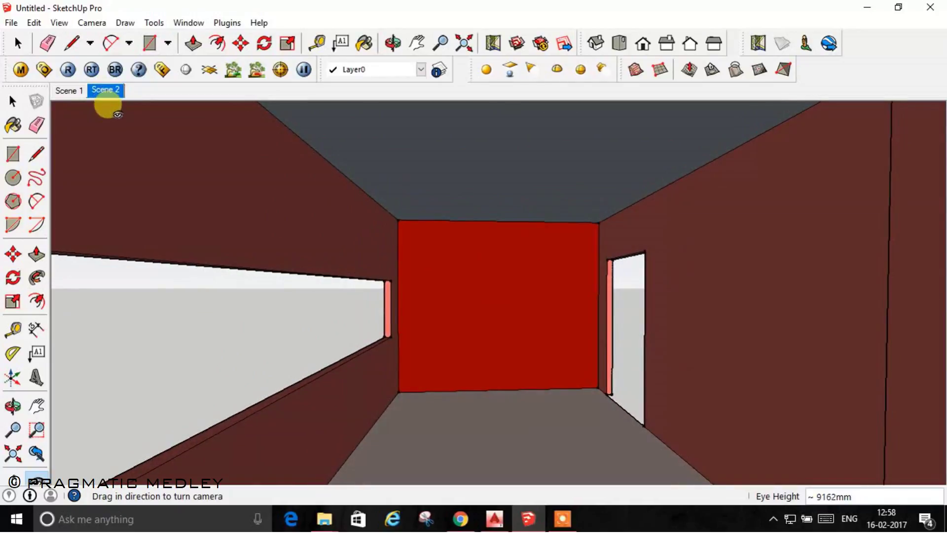
# Widen the field of view to 80 degrees and orbit to face the inner wall with the door
pyautogui.press('z')
pyautogui.write('80')
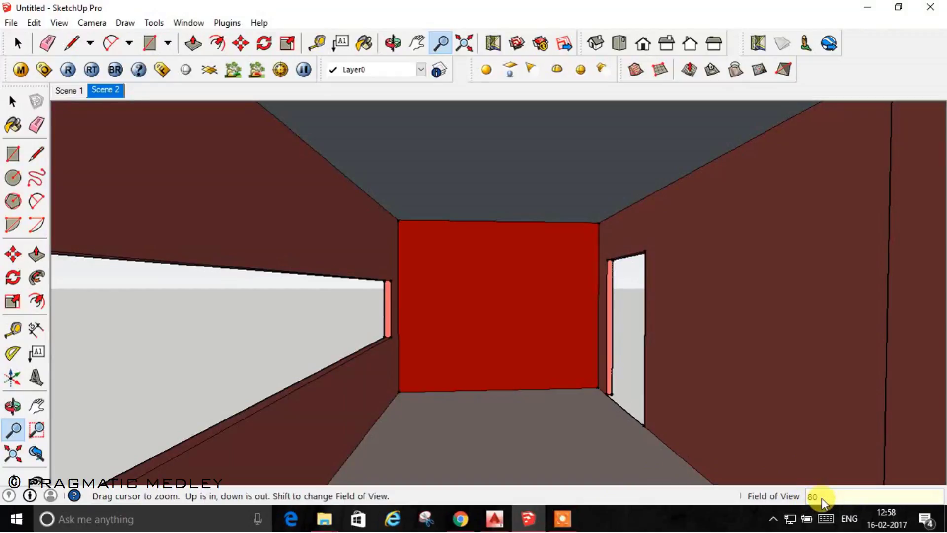
pyautogui.press('Return')
pyautogui.moveTo(439, 345)
pyautogui.mouseDown(button='middle')
pyautogui.moveTo(518, 386)
pyautogui.moveTo(493, 372)
pyautogui.moveTo(589, 378)
pyautogui.moveTo(609, 335)
pyautogui.mouseUp(button='middle')
pyautogui.scroll(-3, 452, 391)
pyautogui.scroll(3, 485, 373)
pyautogui.moveTo(485, 372)
pyautogui.mouseDown(button='middle')
pyautogui.moveTo(634, 441)
pyautogui.moveTo(689, 417)
pyautogui.moveTo(693, 376)
pyautogui.moveTo(581, 407)
pyautogui.moveTo(624, 436)
pyautogui.moveTo(637, 407)
pyautogui.moveTo(635, 375)
pyautogui.moveTo(630, 399)
pyautogui.moveTo(637, 394)
pyautogui.mouseUp(button='middle')
pyautogui.scroll(1, 668, 392)
pyautogui.scroll(2, 622, 444)
pyautogui.scroll(1, 619, 437)
pyautogui.scroll(-1, 631, 400)
# Orbit toward the other walls, then return to the Scene 1 view at 35 degrees
pyautogui.moveTo(635, 394); pyautogui.dragTo(637, 408)
pyautogui.scroll(-1, 322, 303)
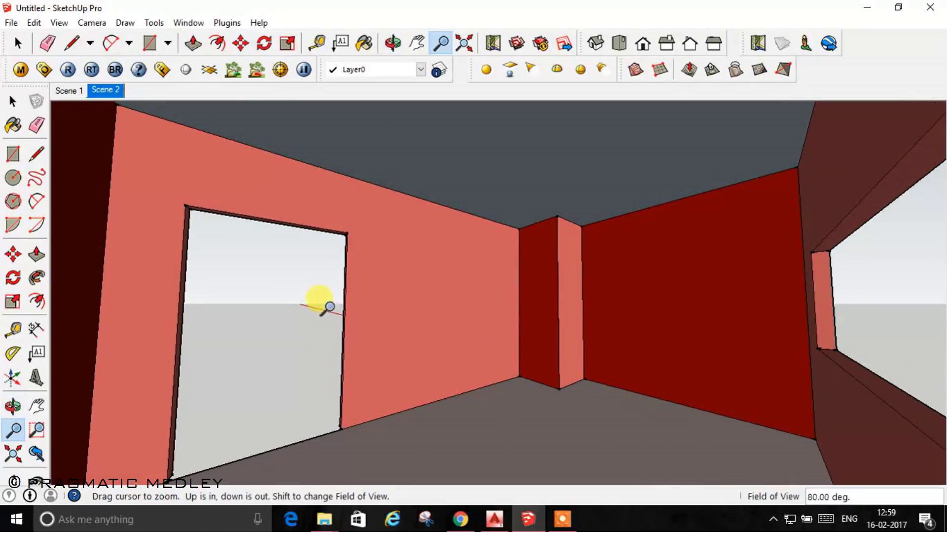
pyautogui.moveTo(626, 346)
pyautogui.mouseDown()
pyautogui.moveTo(466, 349)
pyautogui.moveTo(347, 320)
pyautogui.mouseUp()
pyautogui.press('z')
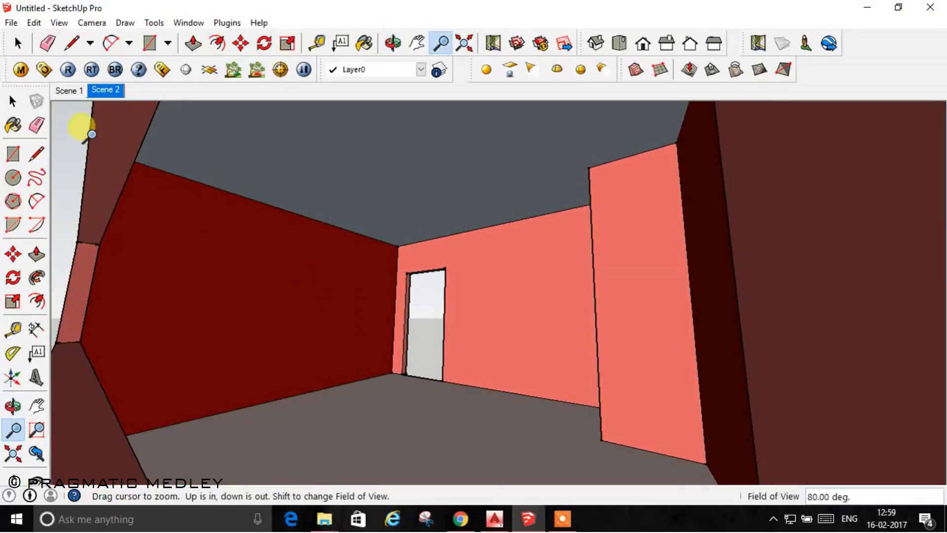
pyautogui.click(67, 94)
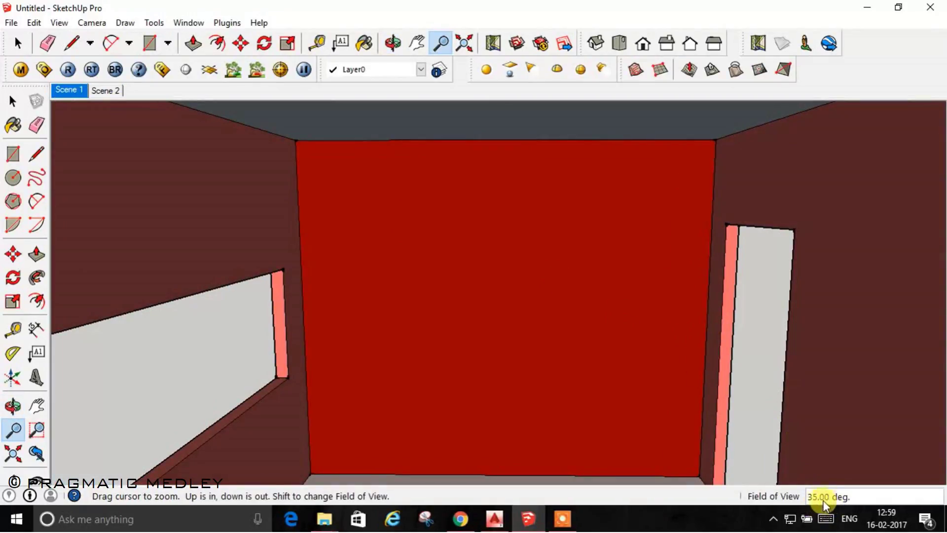
# Switch to Scene 2 and zoom extents to show the whole house from outside
pyautogui.click(112, 93)
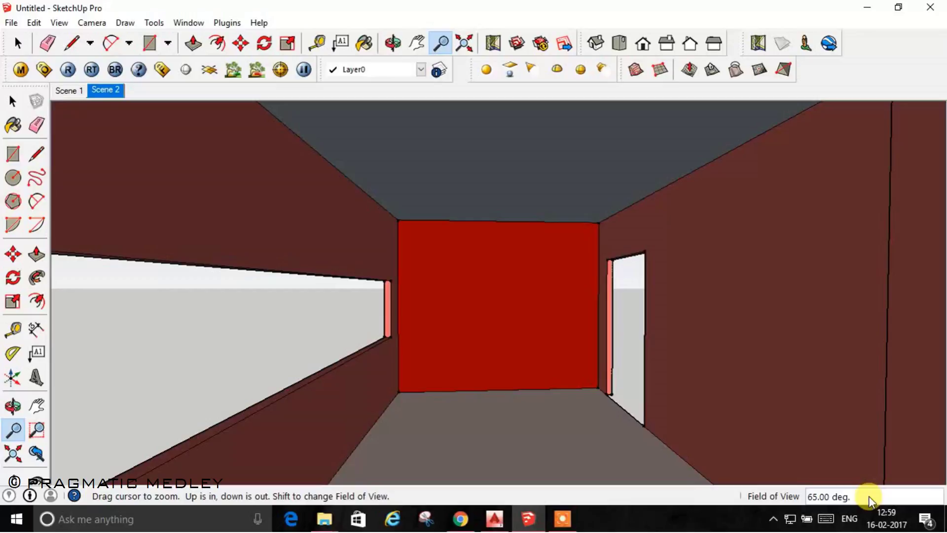
pyautogui.click(463, 42)
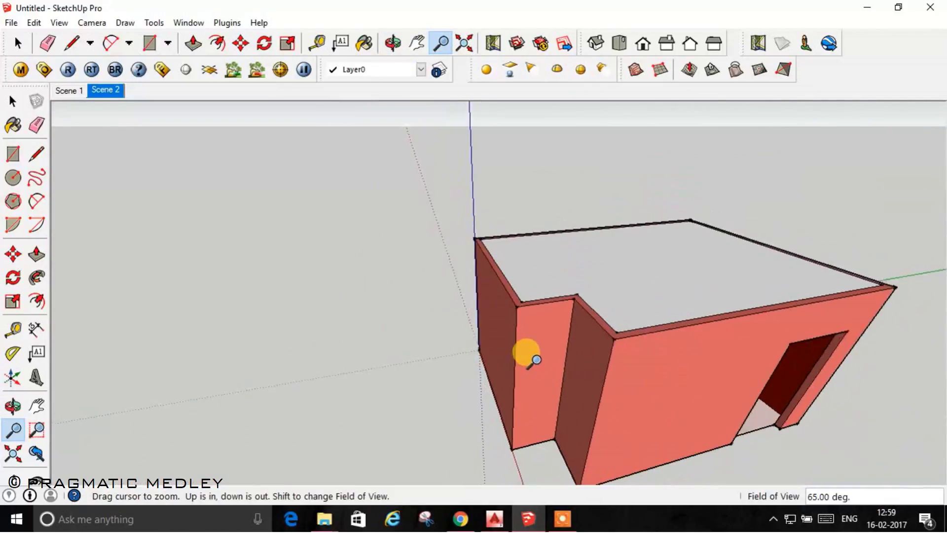
# Minimize SketchUp to the desktop and bring up the recording controls
pyautogui.click(872, 6)
pyautogui.click(560, 518)
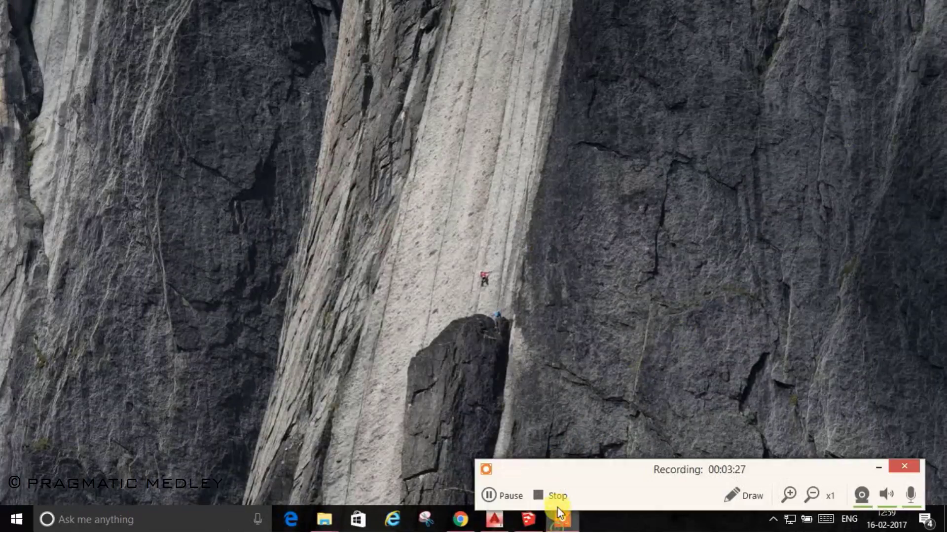